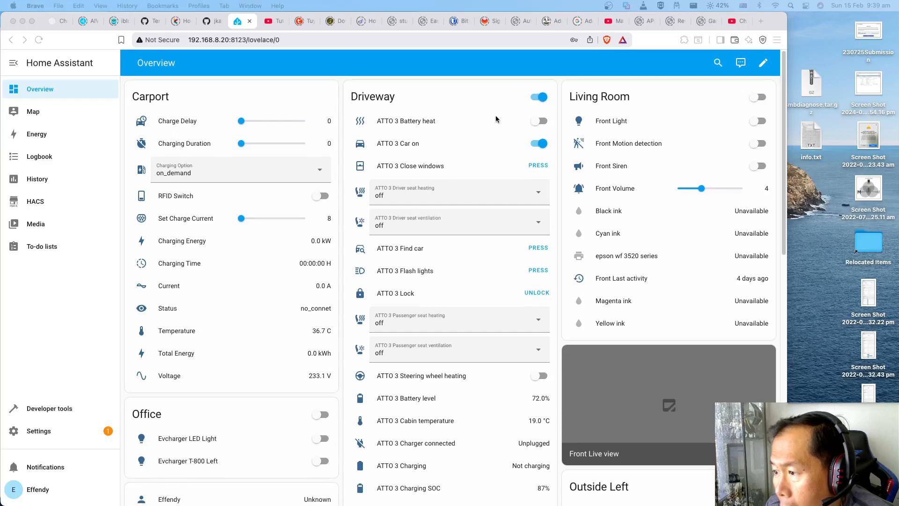
Step: Look through the ATTO 3 controls, sensors and climate card in the Driveway area of the overview dashboard
scroll(432, 167, "down", 1)
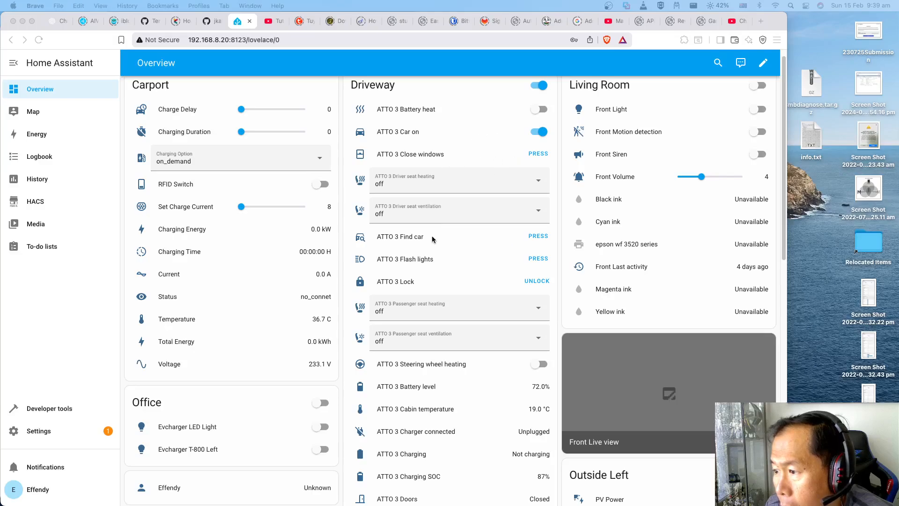
scroll(443, 241, "down", 1)
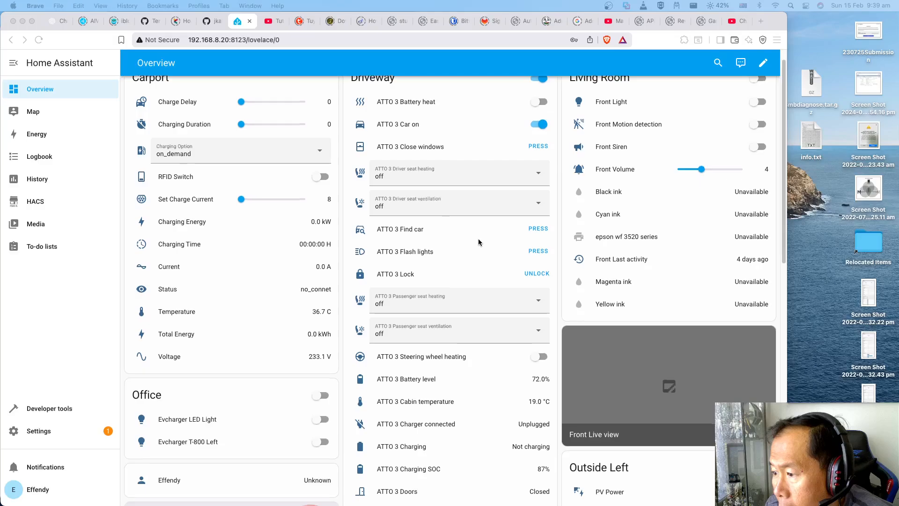
scroll(479, 238, "down", 5)
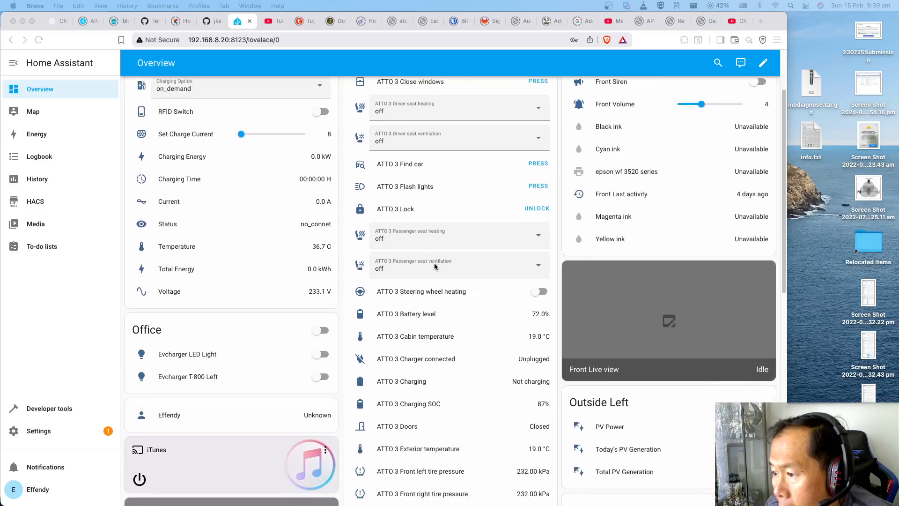
scroll(434, 266, "down", 6)
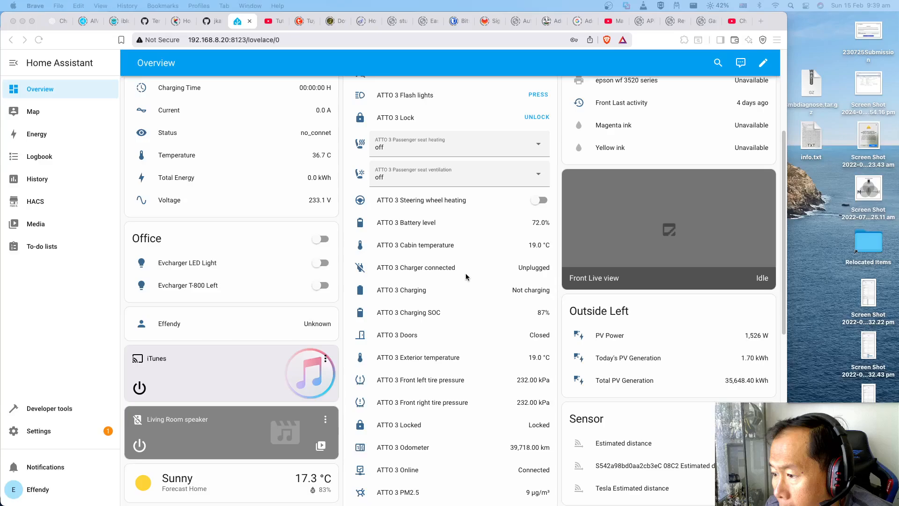
scroll(466, 276, "down", 6)
scroll(458, 282, "down", 18)
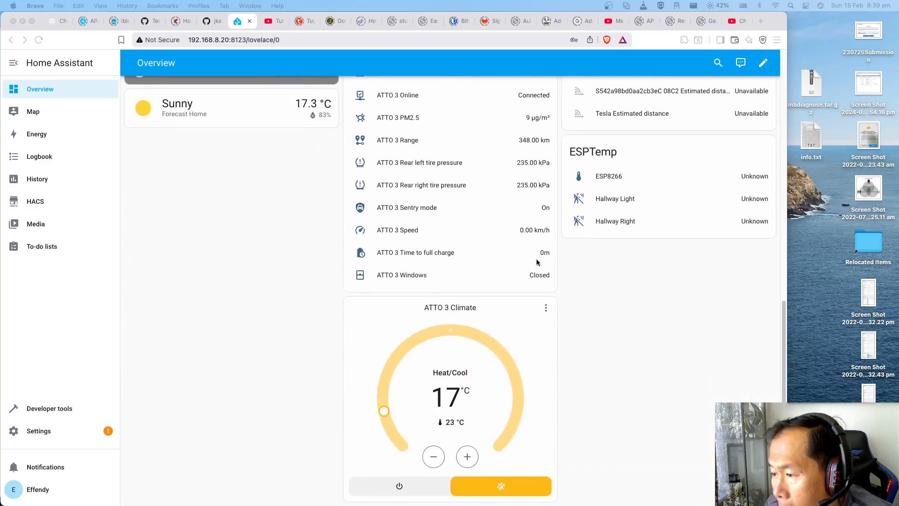
scroll(492, 227, "up", 20)
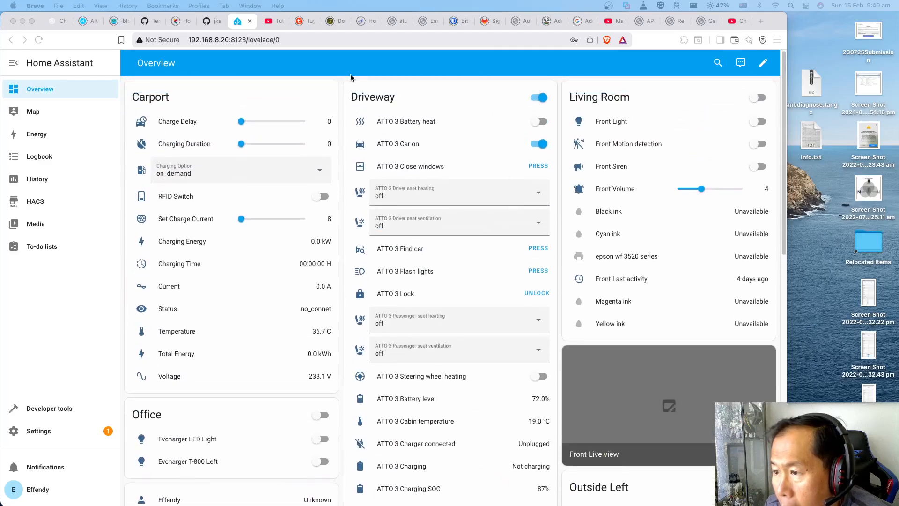
Step: Switch to the hass-byd-vehicle repository on GitHub and skim its README through the installation and configuration sections
left_click(215, 22)
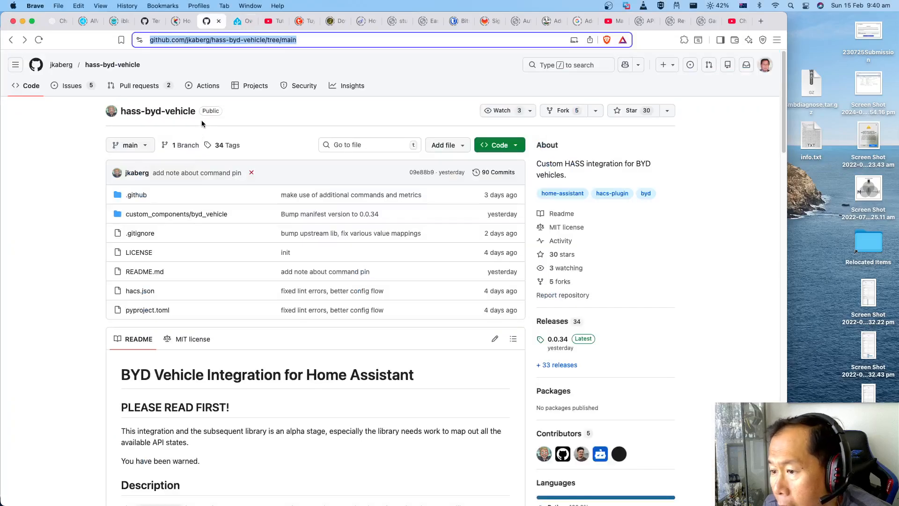
left_click(73, 148)
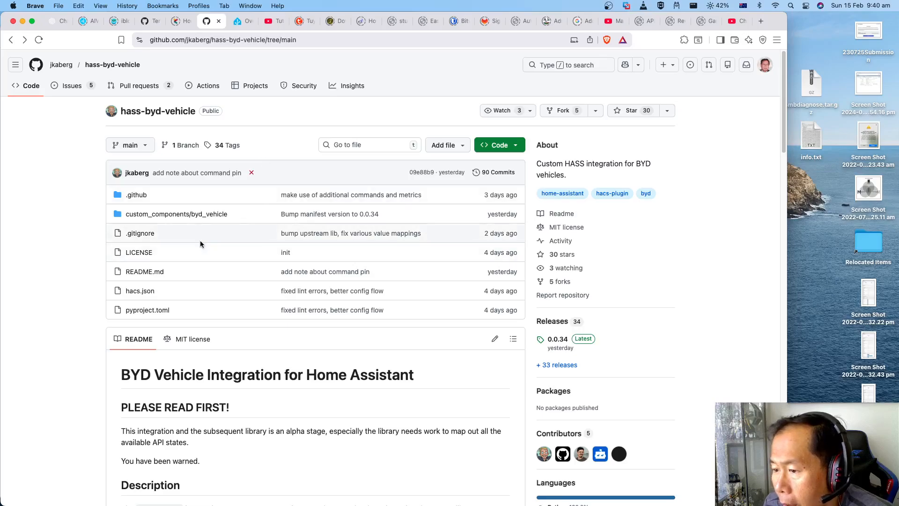
scroll(217, 276, "down", 10)
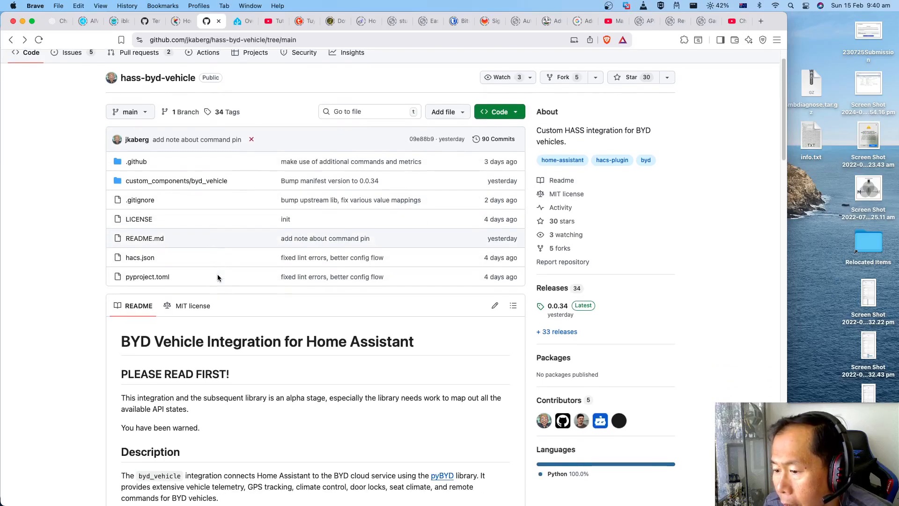
scroll(217, 274, "down", 6)
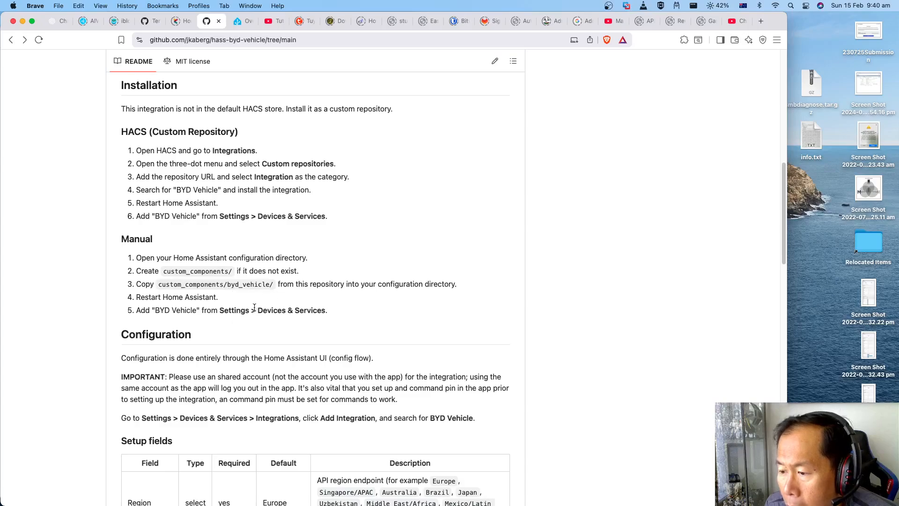
scroll(253, 309, "up", 15)
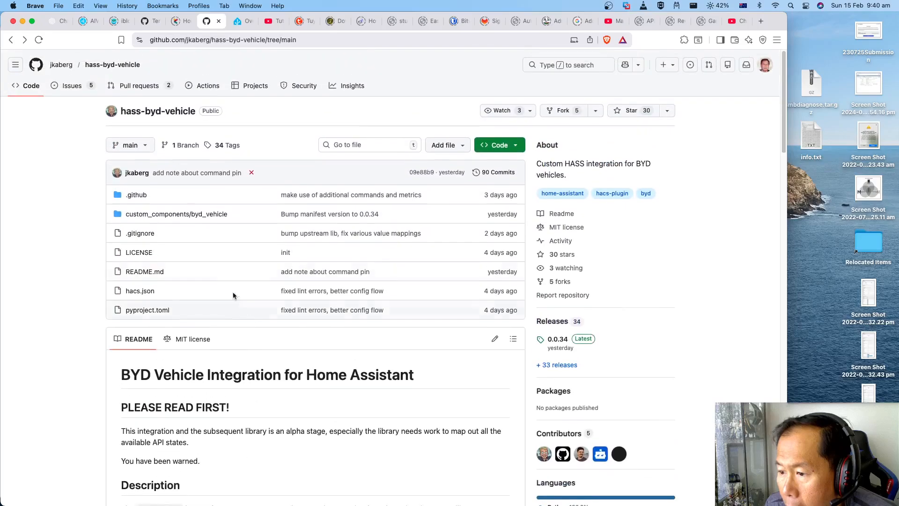
Step: Inspect the repository's custom_components/byd_vehicle folder and the page of its latest release, 0.0.40
left_click(140, 215)
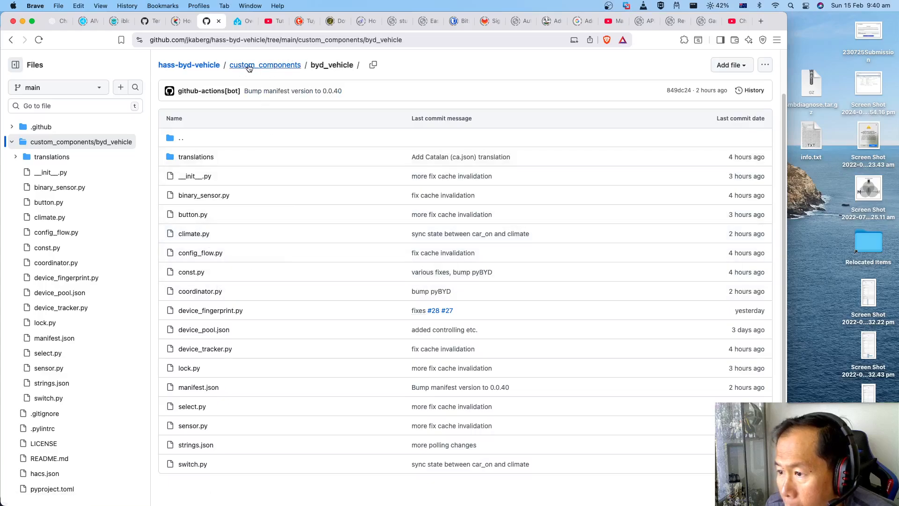
left_click(196, 68)
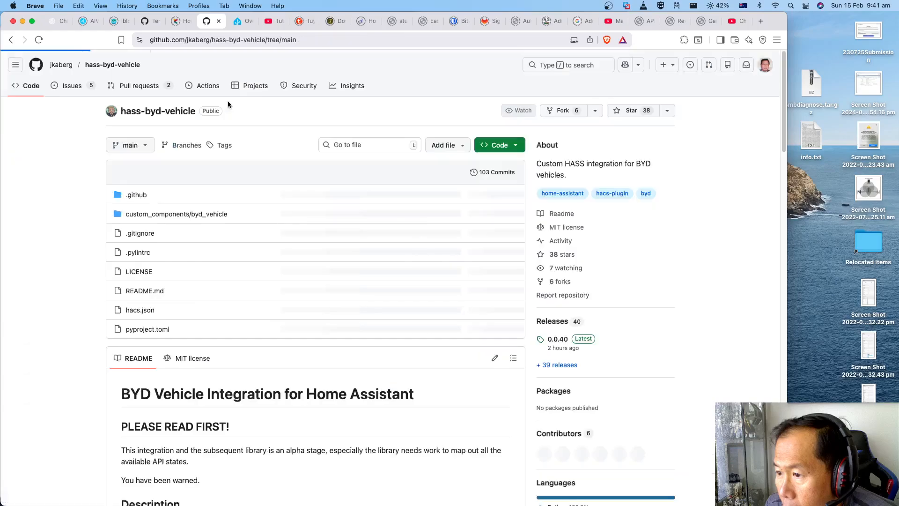
scroll(265, 309, "down", 1)
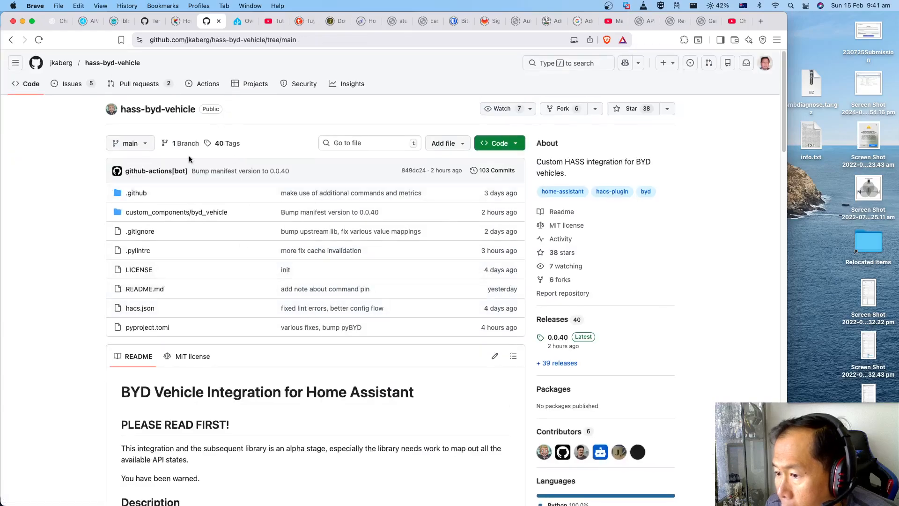
left_click(585, 340)
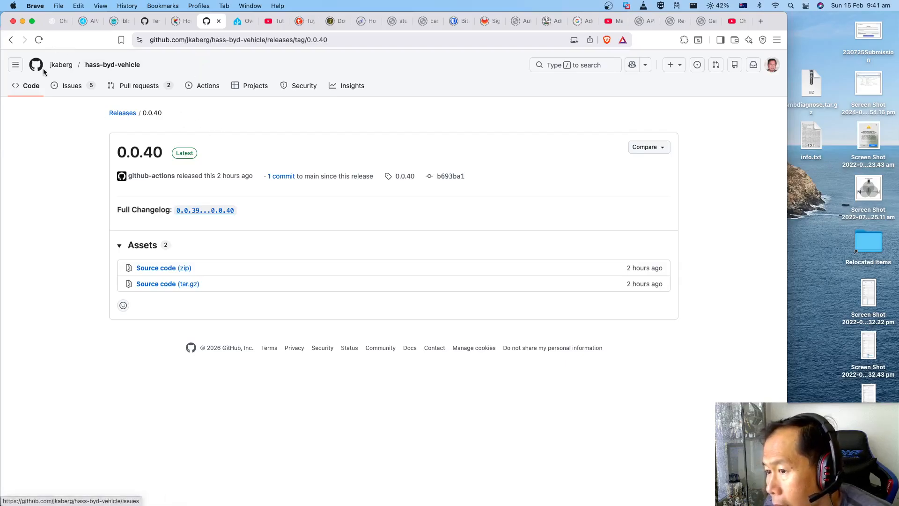
left_click(11, 40)
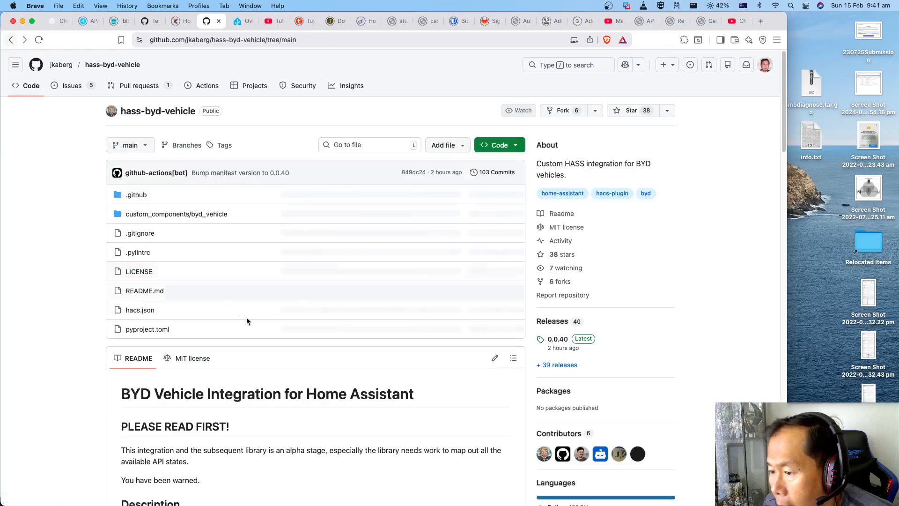
Step: Read the README's instructions for installing the integration as a HACS custom repository or manually
scroll(246, 319, "down", 6)
scroll(244, 321, "down", 3)
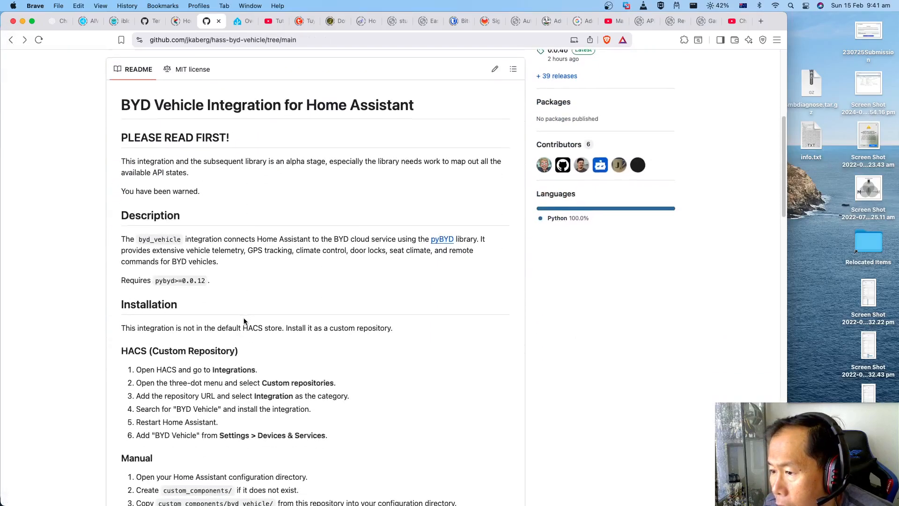
scroll(241, 320, "down", 1)
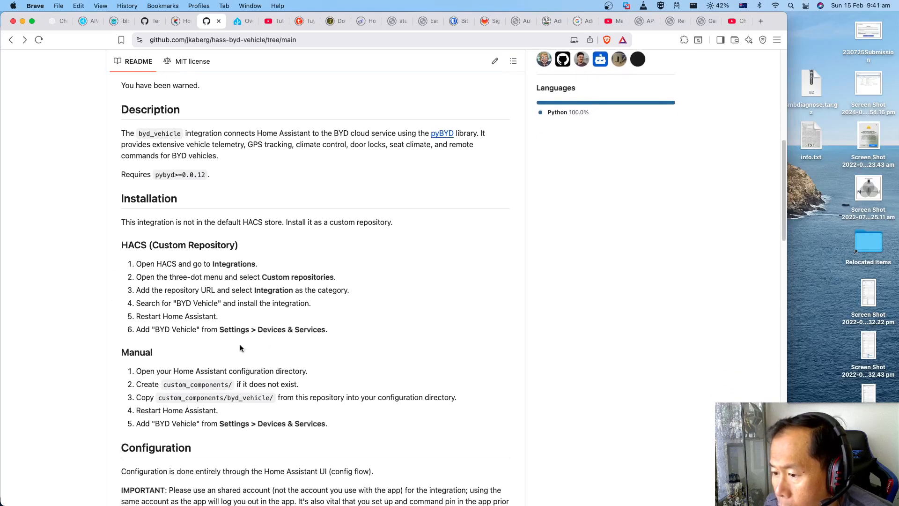
scroll(211, 369, "down", 1)
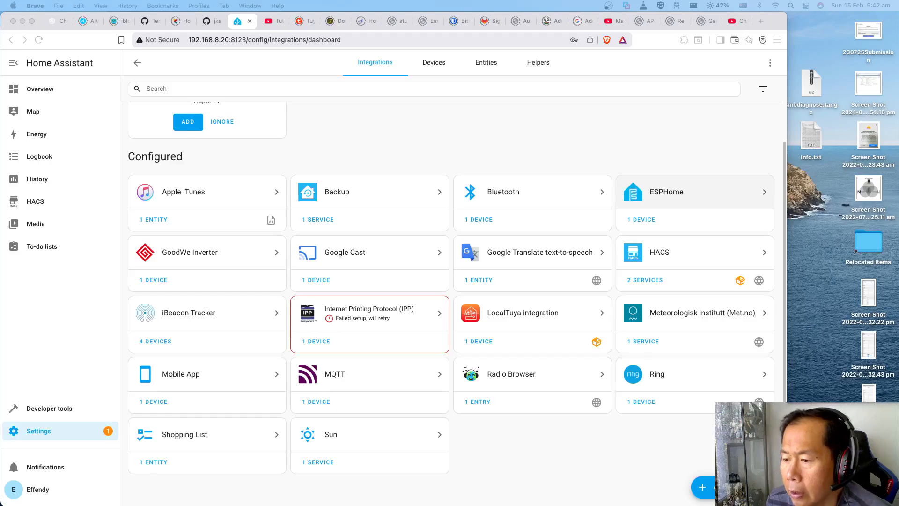
Step: Go to Home Assistant's Devices & services settings and start adding the BYD Vehicle integration, found by searching for BYD
left_click(44, 436)
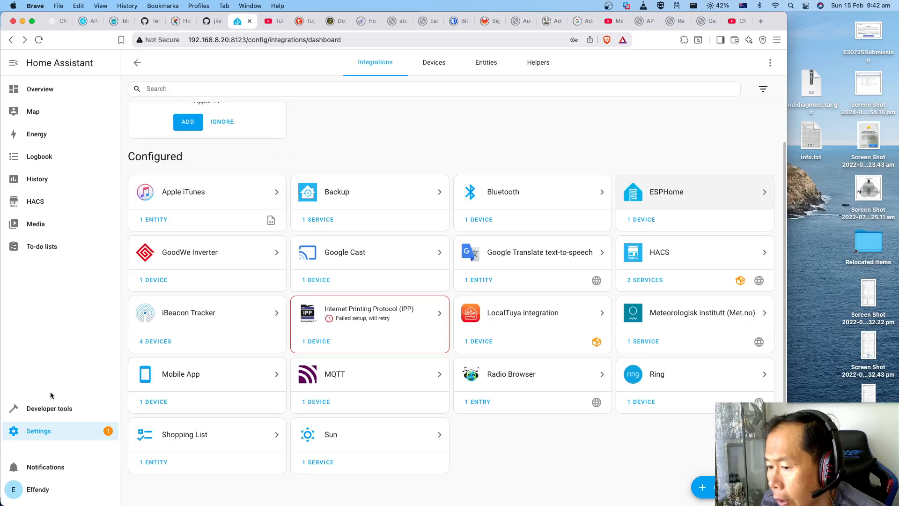
left_click(52, 433)
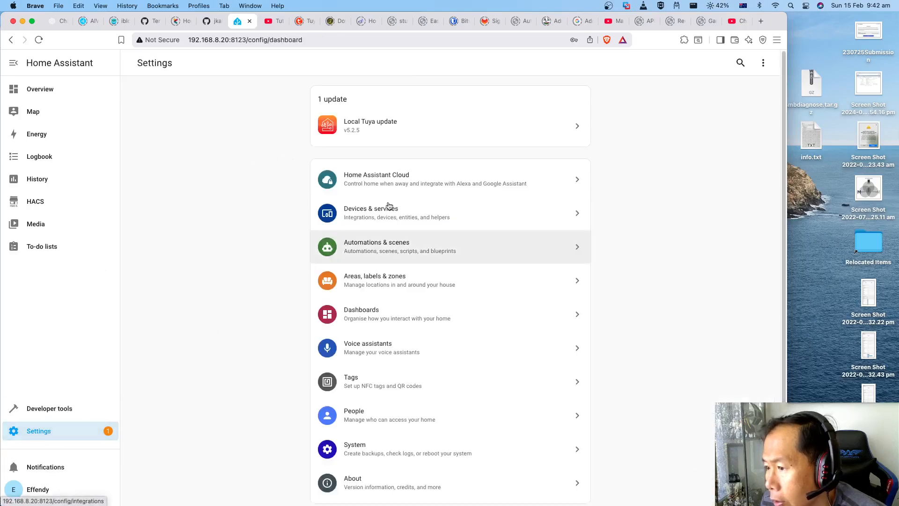
left_click(375, 216)
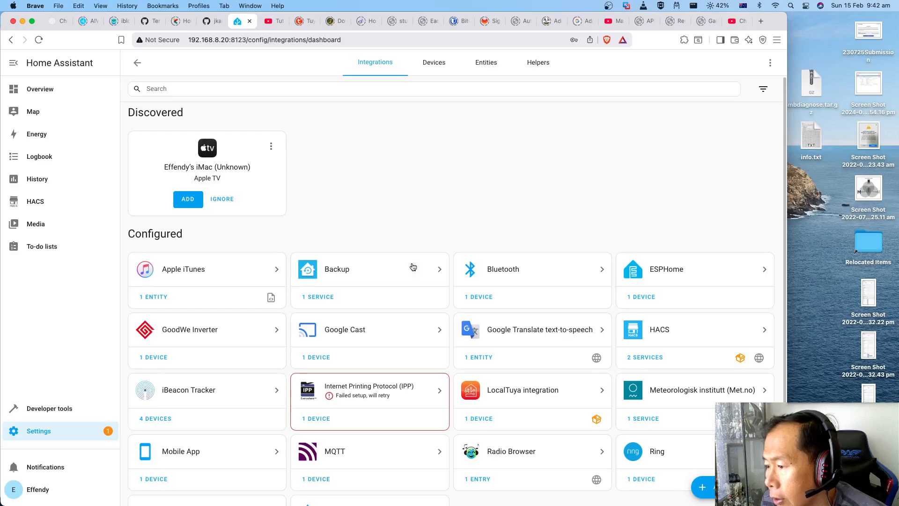
scroll(413, 266, "down", 3)
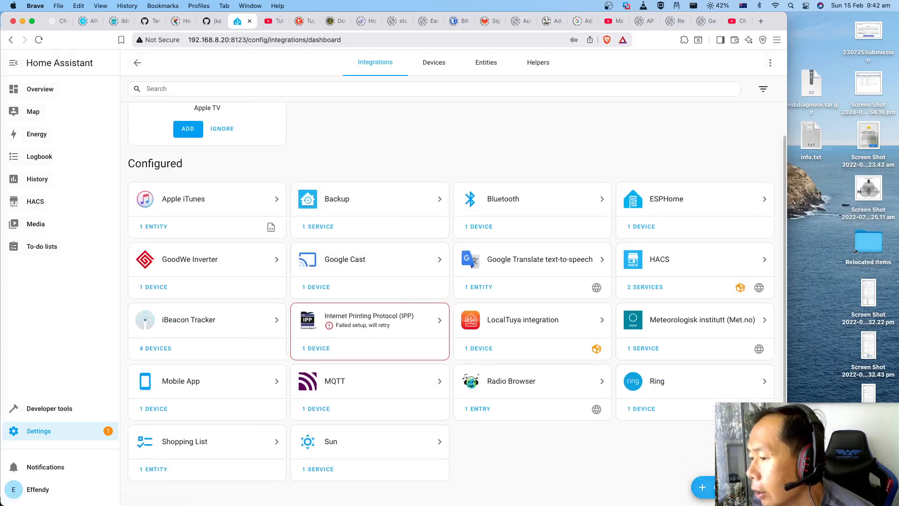
left_click(702, 487)
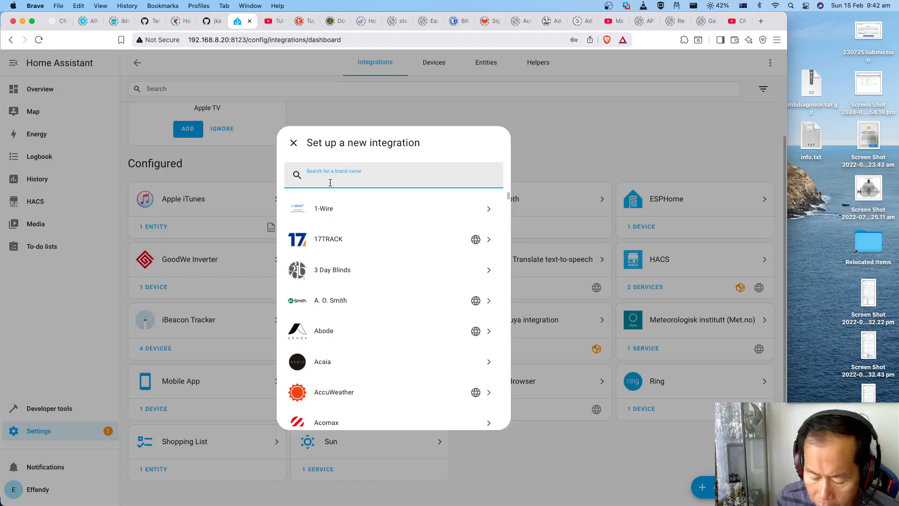
type("BYD")
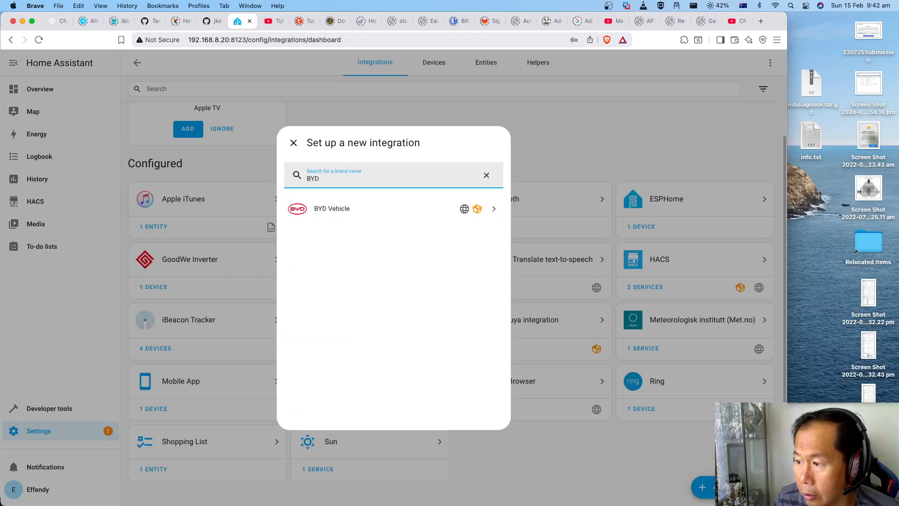
left_click(327, 209)
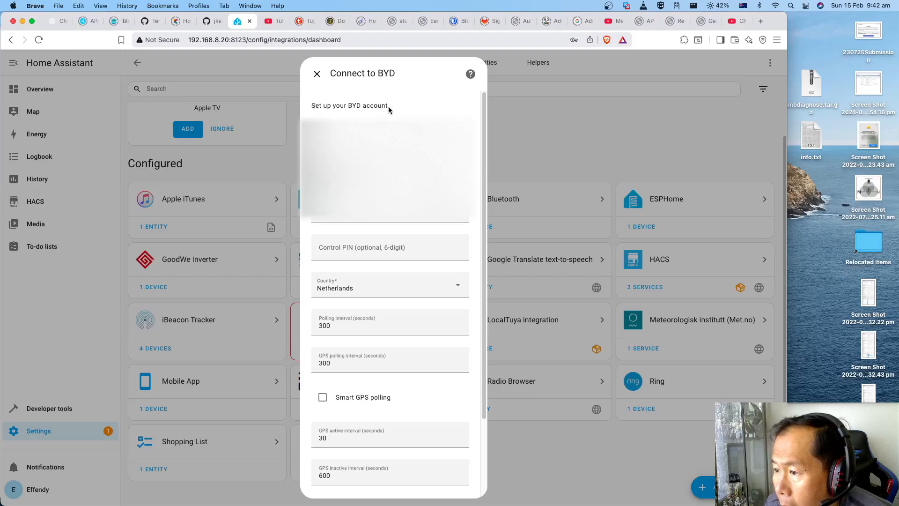
Step: Choose the account region in the Connect to BYD form and enter the BYD account username and password
left_click(390, 136)
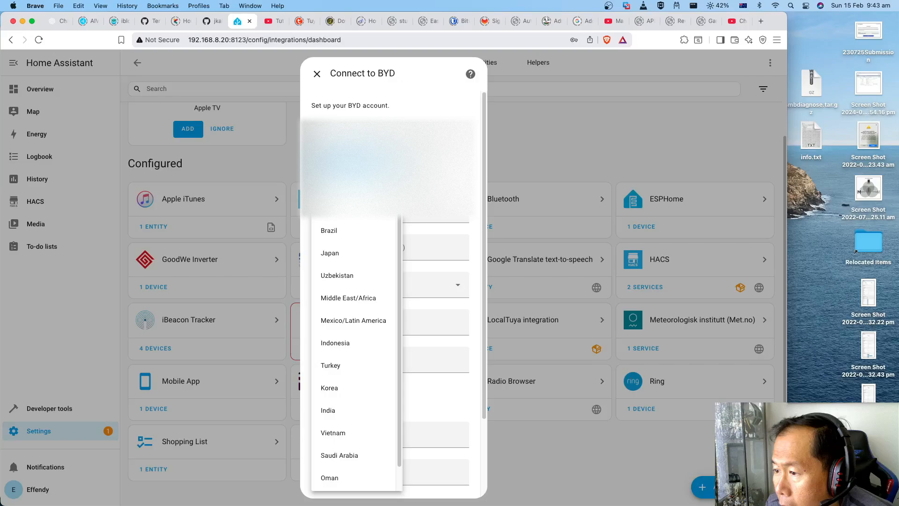
left_click(364, 226)
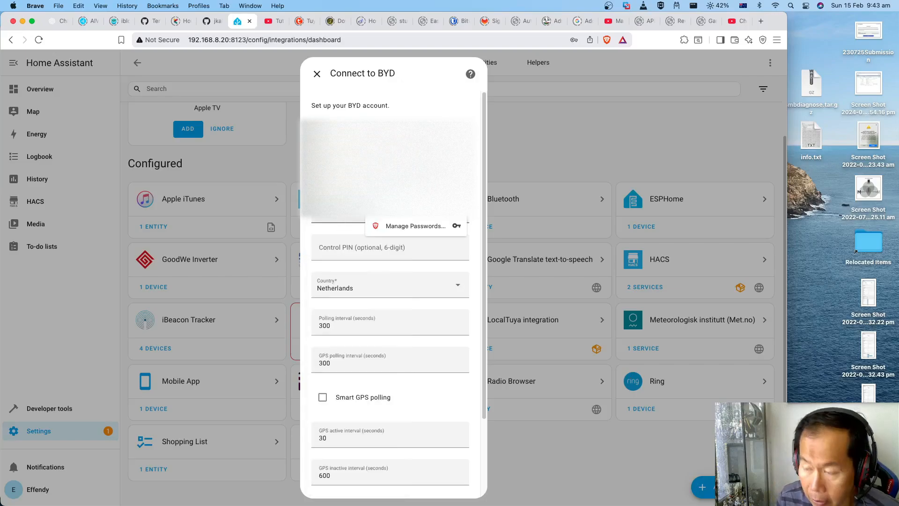
type("e")
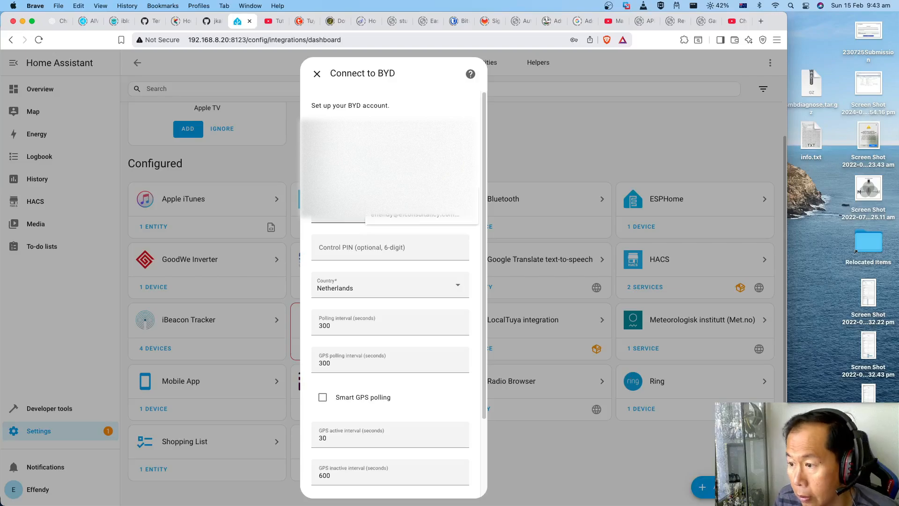
type("f")
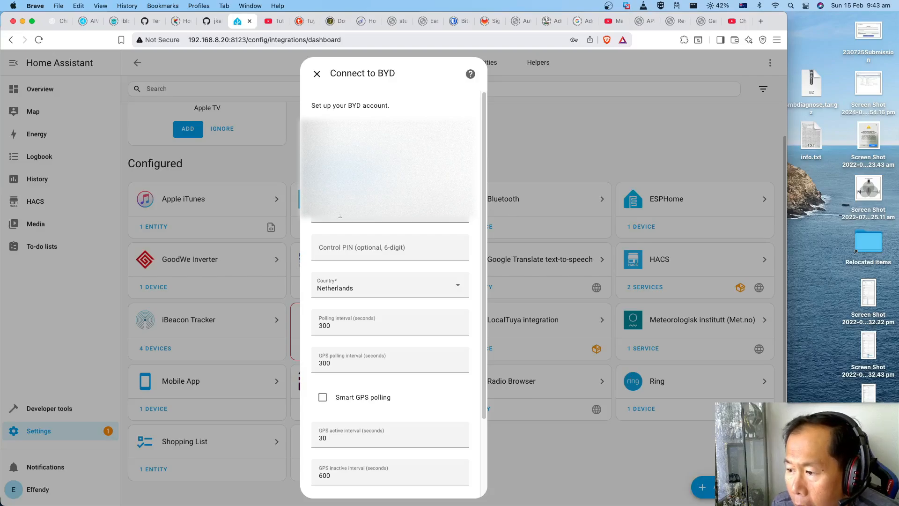
left_click(340, 215)
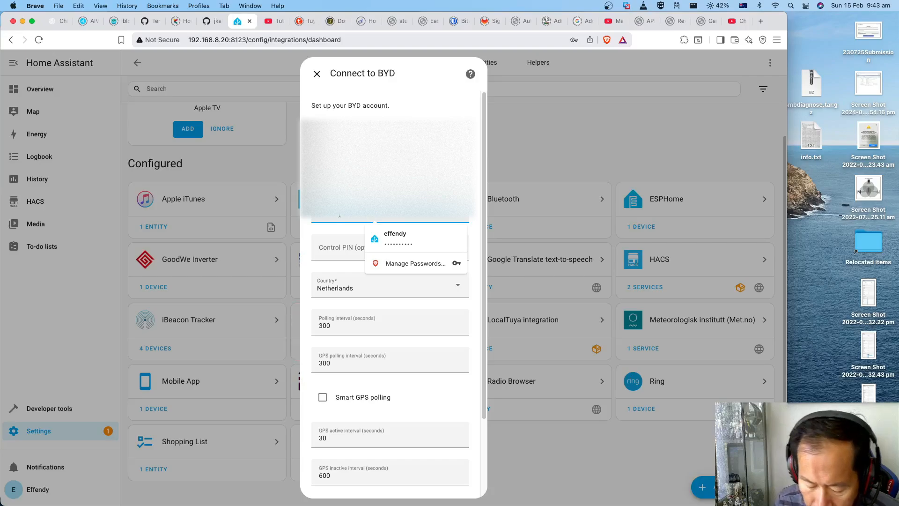
type("•")
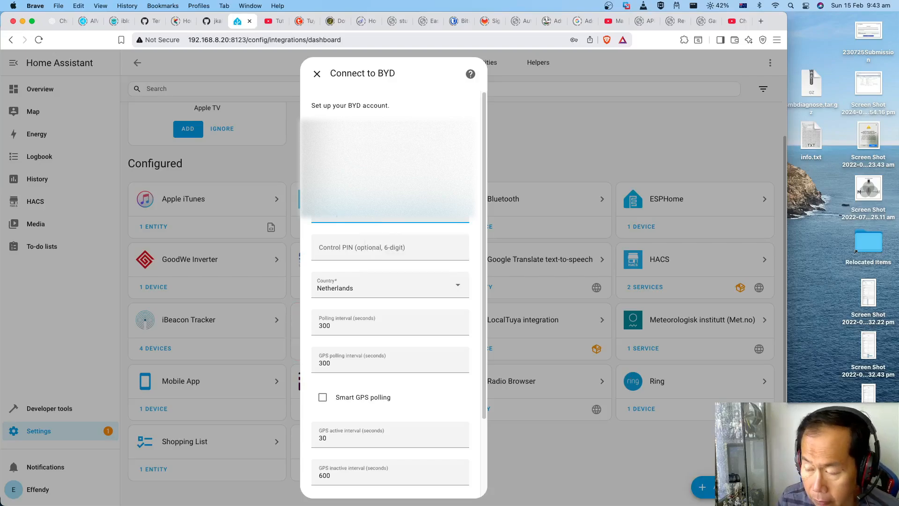
type("•")
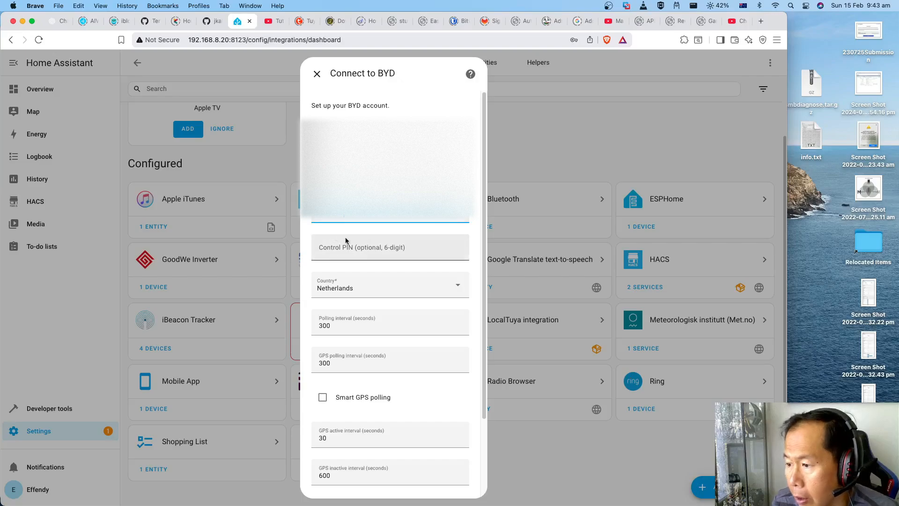
Step: Set the country to Australia, enable Smart GPS polling and submit the Connect to BYD form
left_click(360, 250)
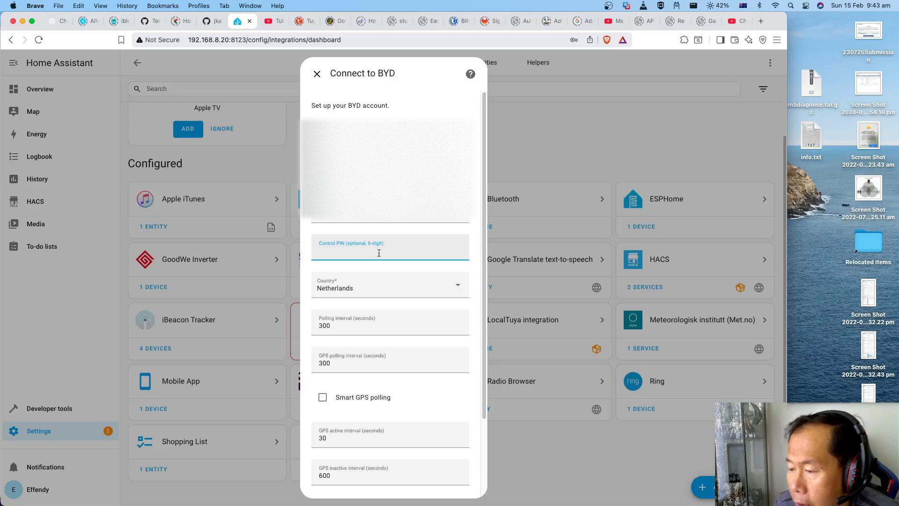
left_click(367, 289)
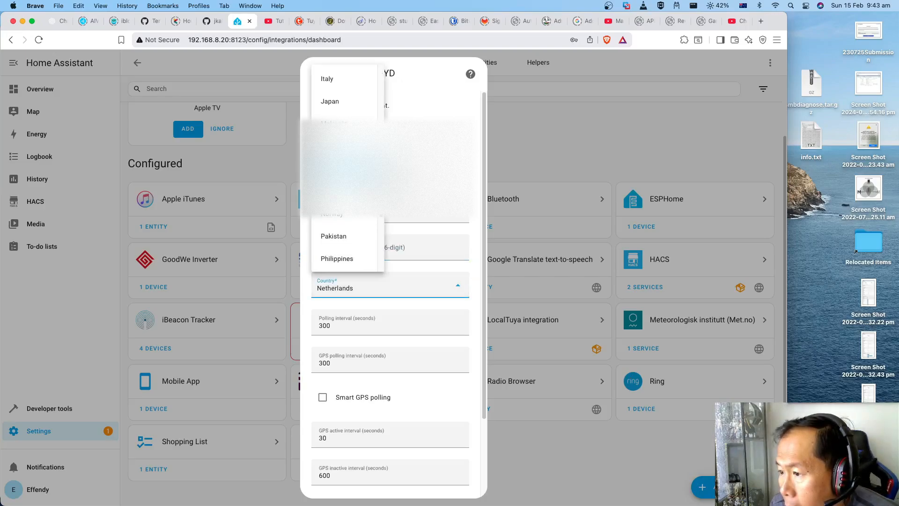
scroll(344, 141, "up", 5)
left_click(351, 80)
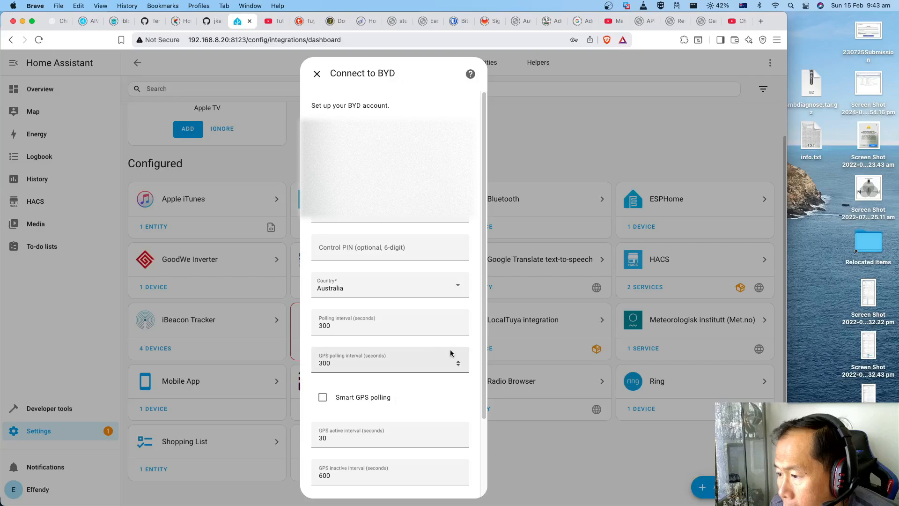
scroll(477, 353, "down", 4)
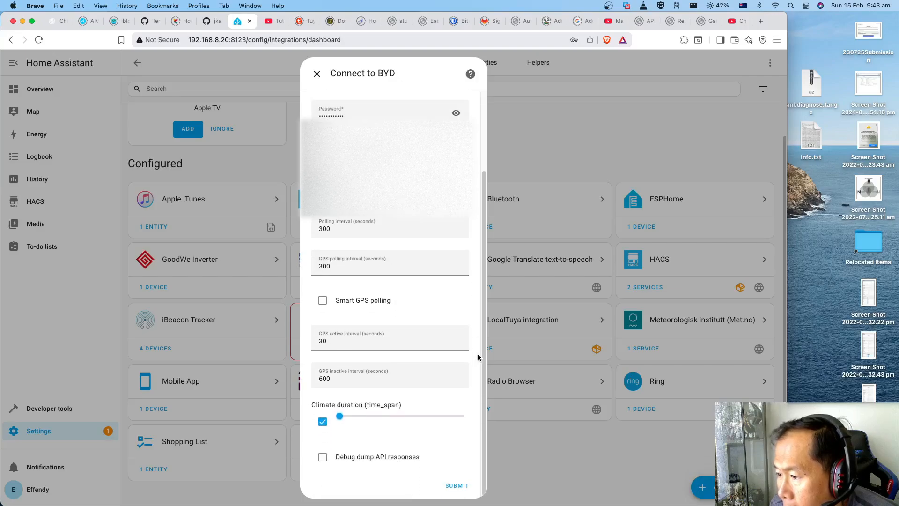
left_click(323, 301)
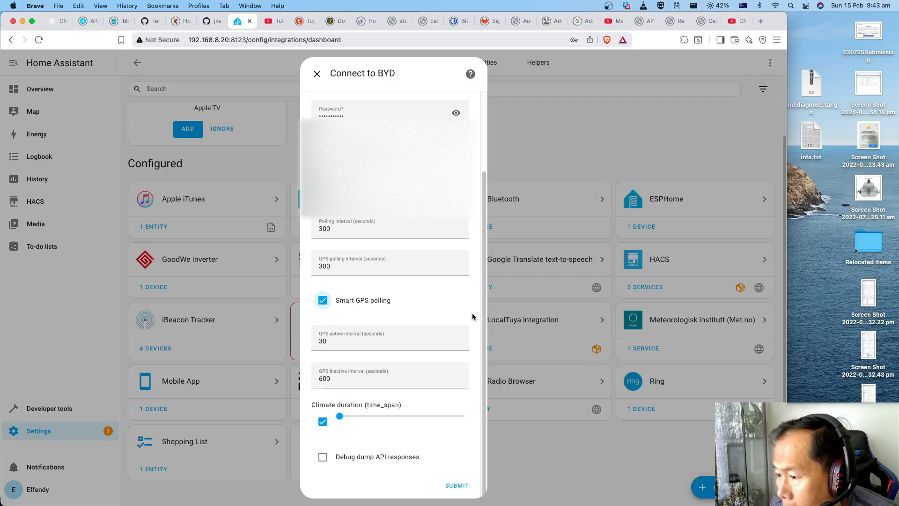
left_click(456, 485)
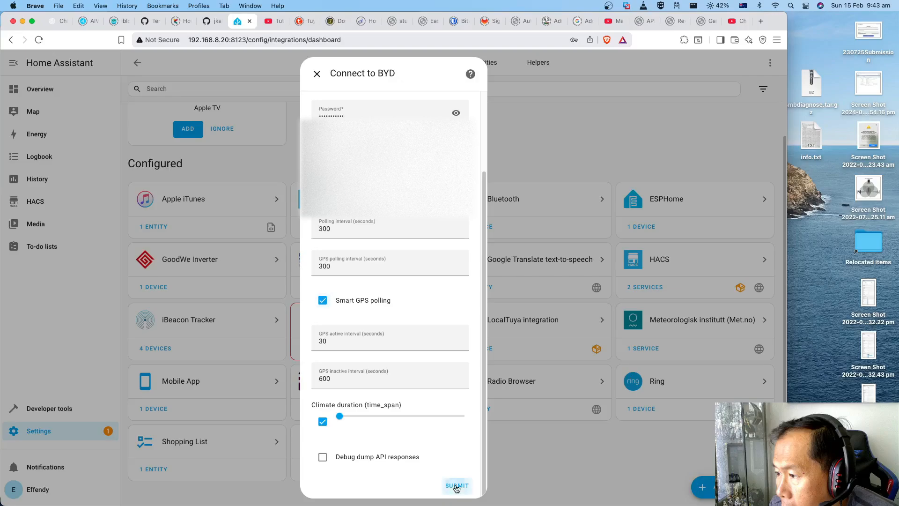
Step: Enter the BYD account username and password again in the Connect to BYD form
scroll(449, 328, "up", 3)
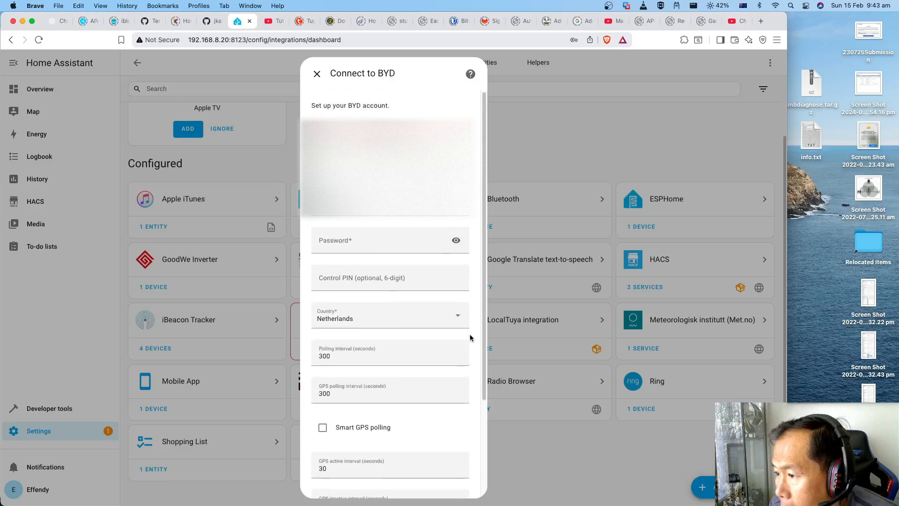
left_click(362, 233)
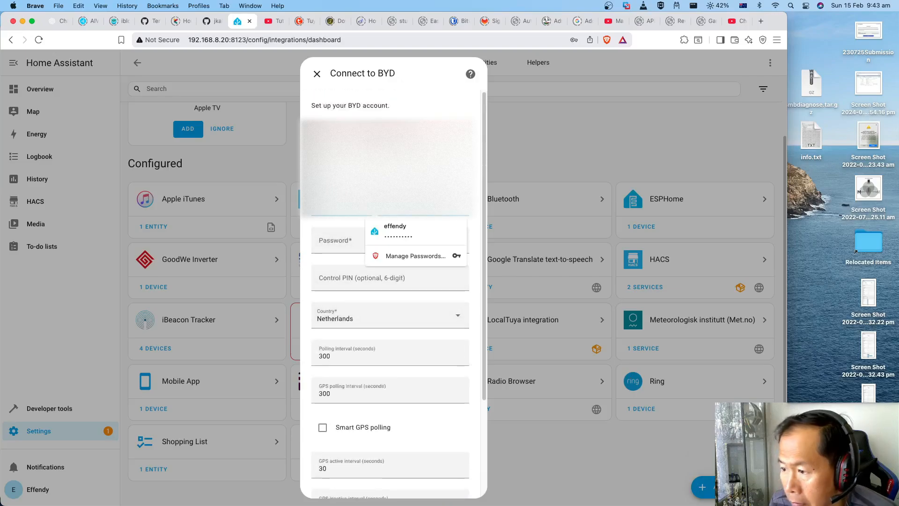
type("e")
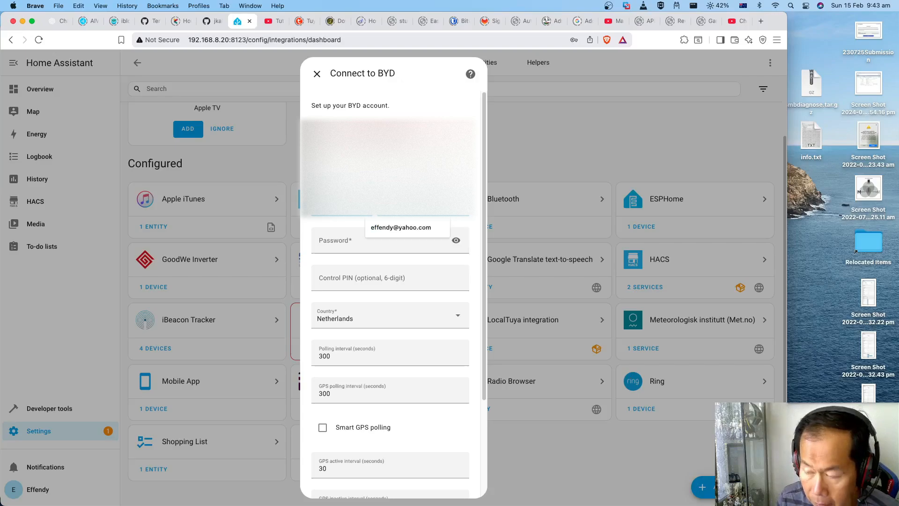
key("Tab")
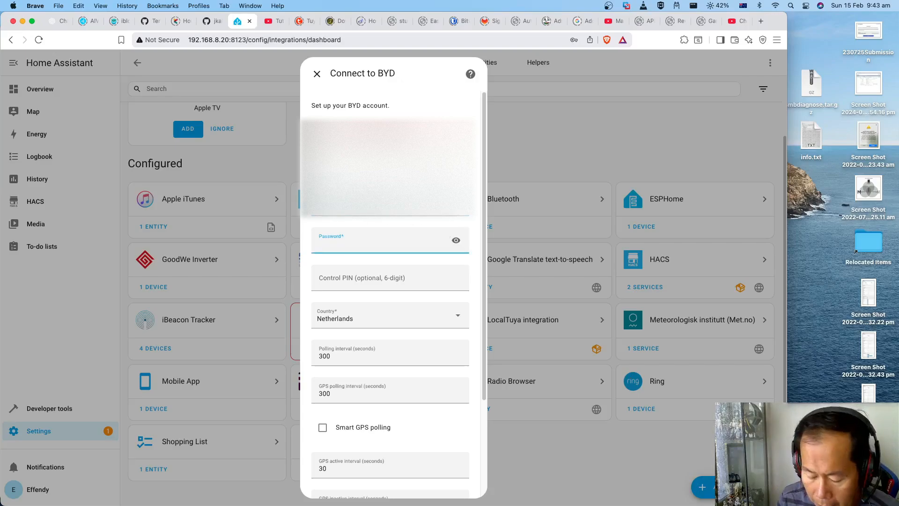
type("********")
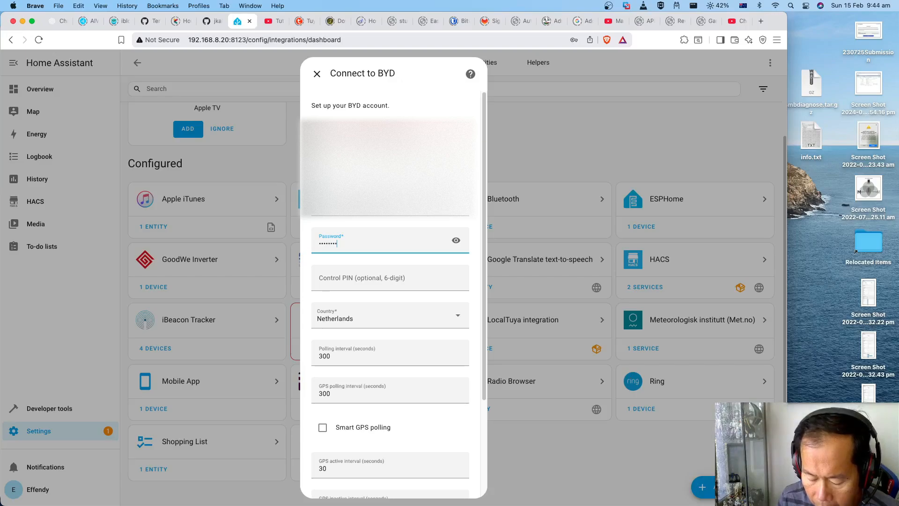
type("*")
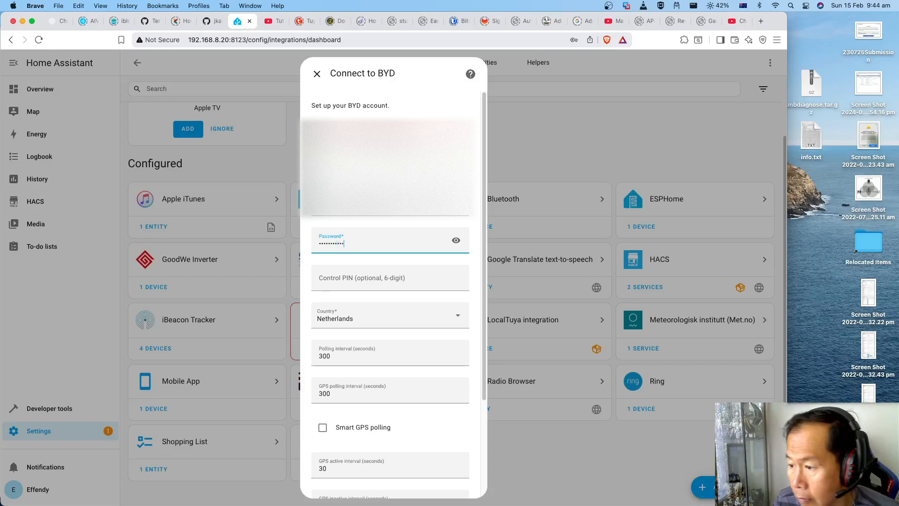
Step: Choose Australia as the account country and resubmit the form, leaving Smart GPS polling disabled
scroll(443, 403, "down", 3)
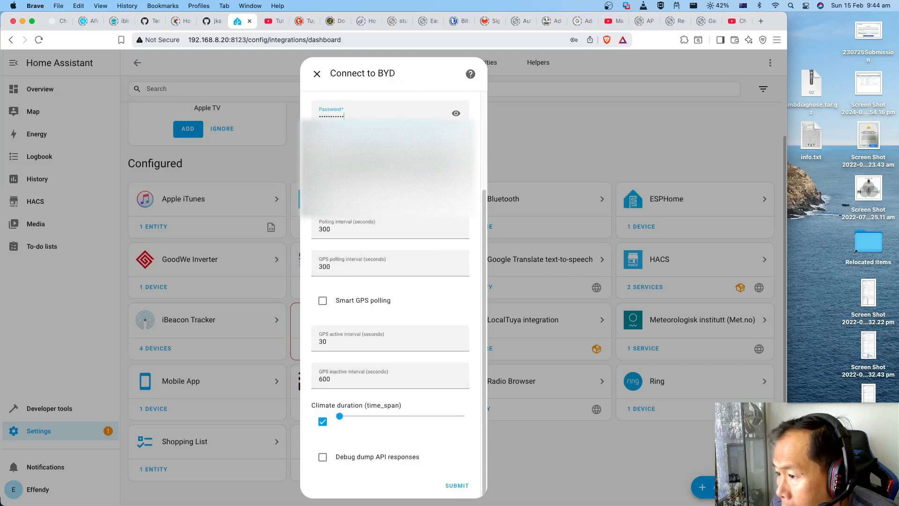
left_click(370, 190)
scroll(360, 255, "up", 6)
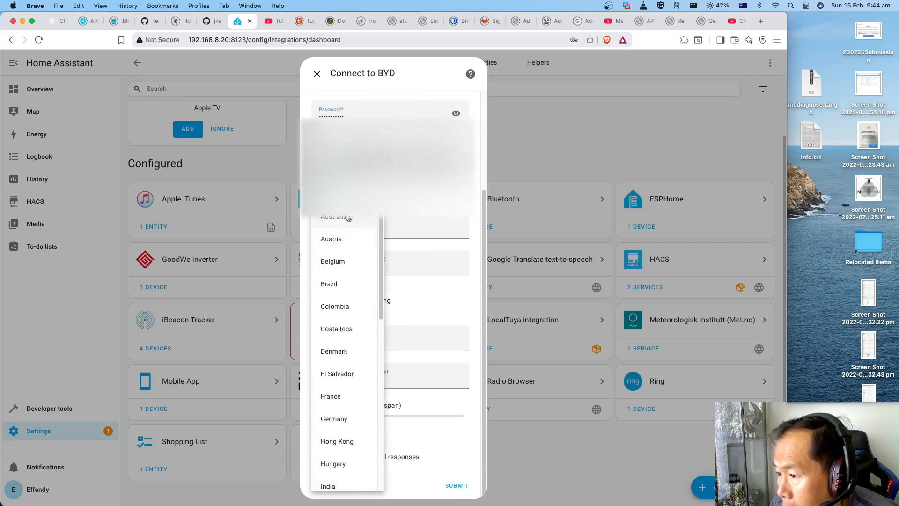
left_click(355, 222)
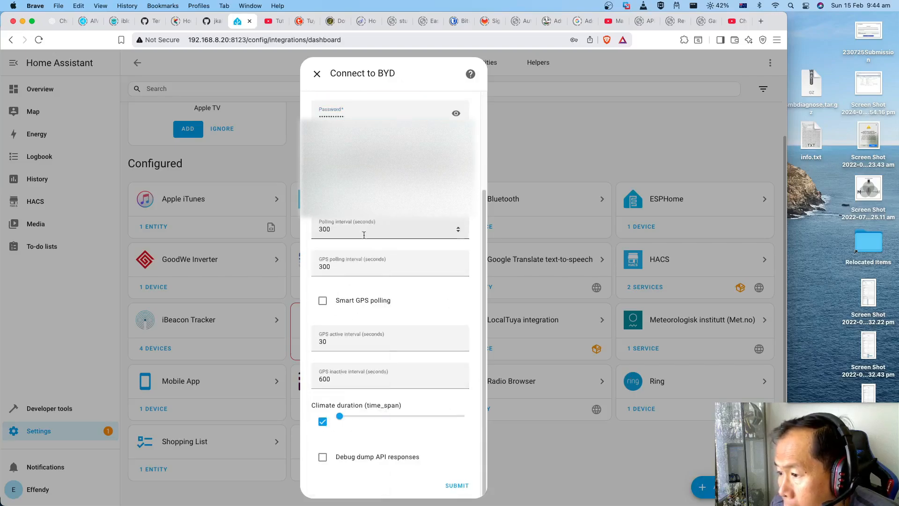
left_click(453, 487)
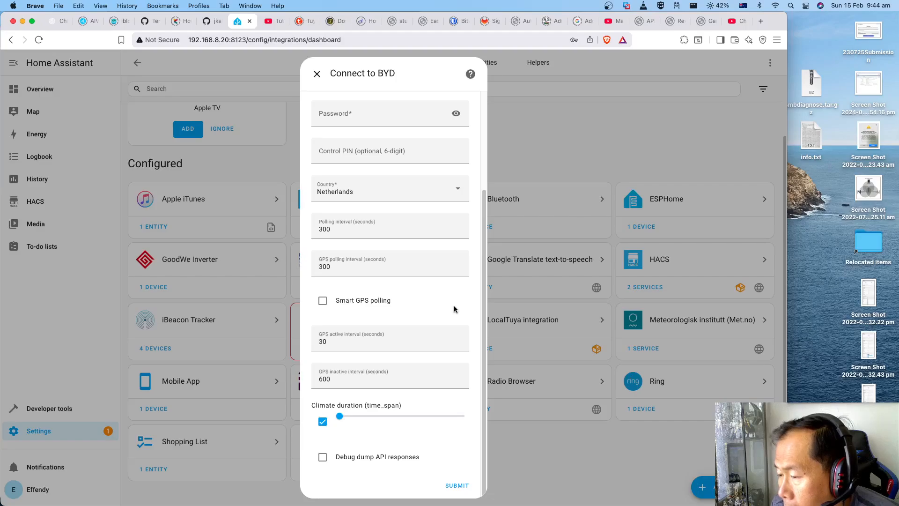
Step: Submit the completed Connect to BYD form with Australia as the country and the default polling intervals of 300 seconds
scroll(457, 307, "up", 3)
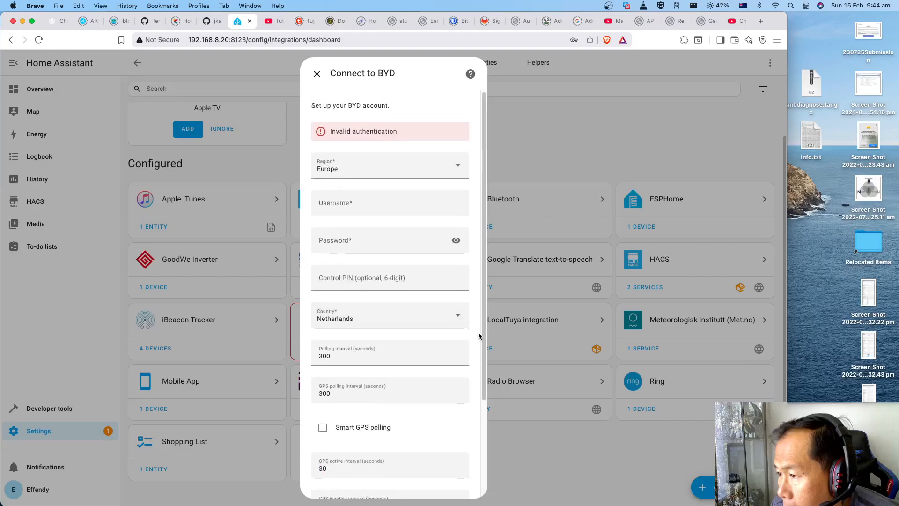
scroll(477, 345, "down", 1)
scroll(477, 345, "up", 1)
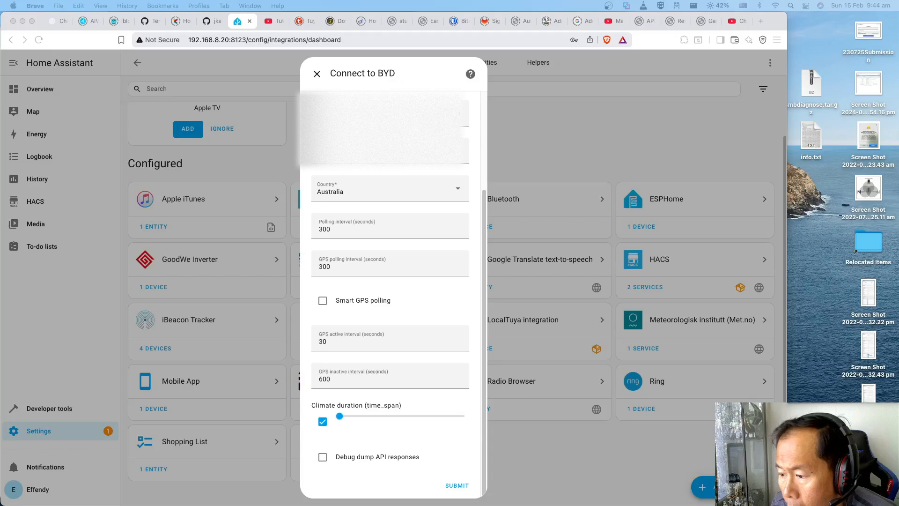
left_click(458, 487)
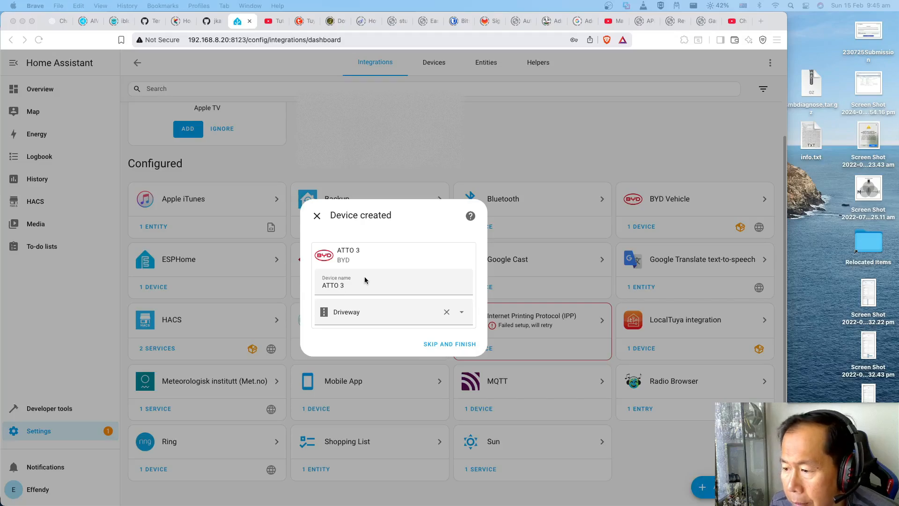
Step: Assign the ATTO 3 device to the Driveway area and finish the integration setup
left_click(407, 321)
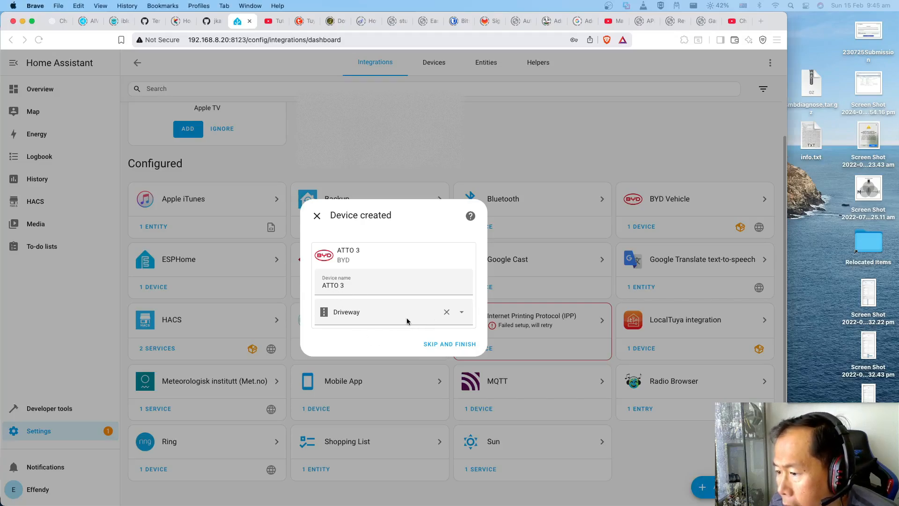
left_click(386, 315)
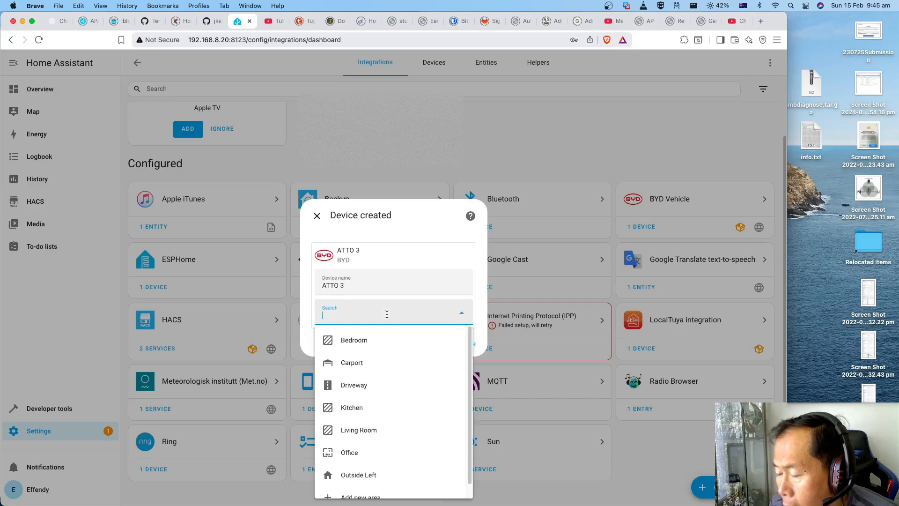
left_click(361, 385)
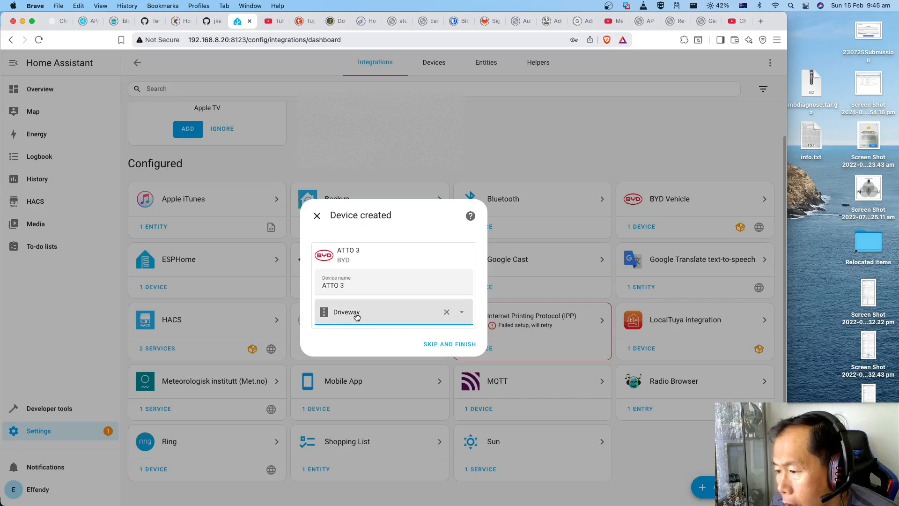
left_click(462, 345)
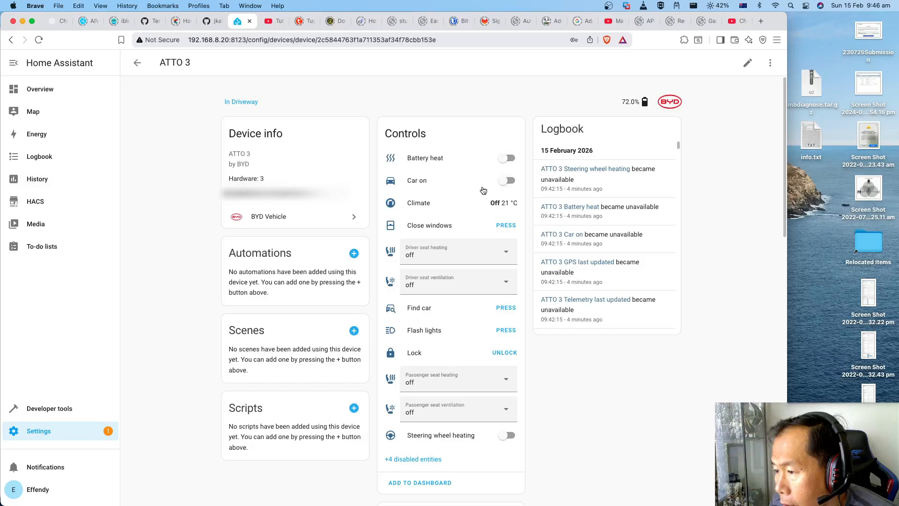
Step: Review the controls, sensors and diagnostic entities on the ATTO 3 device page
scroll(457, 297, "down", 3)
scroll(458, 297, "down", 5)
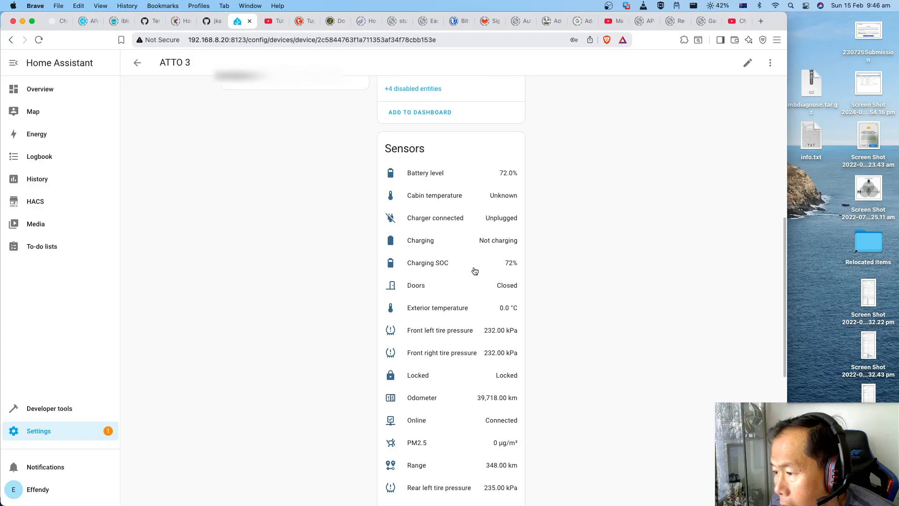
scroll(470, 271, "down", 5)
scroll(468, 274, "down", 3)
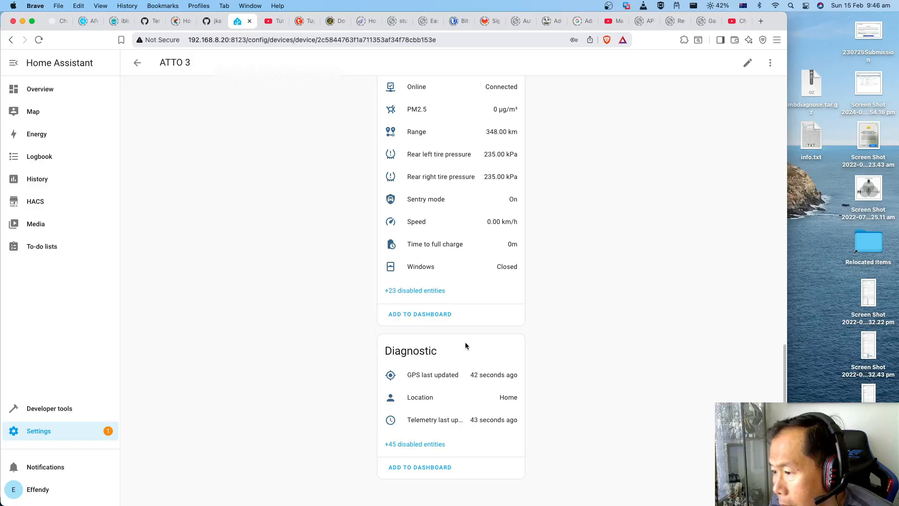
scroll(457, 257, "up", 2)
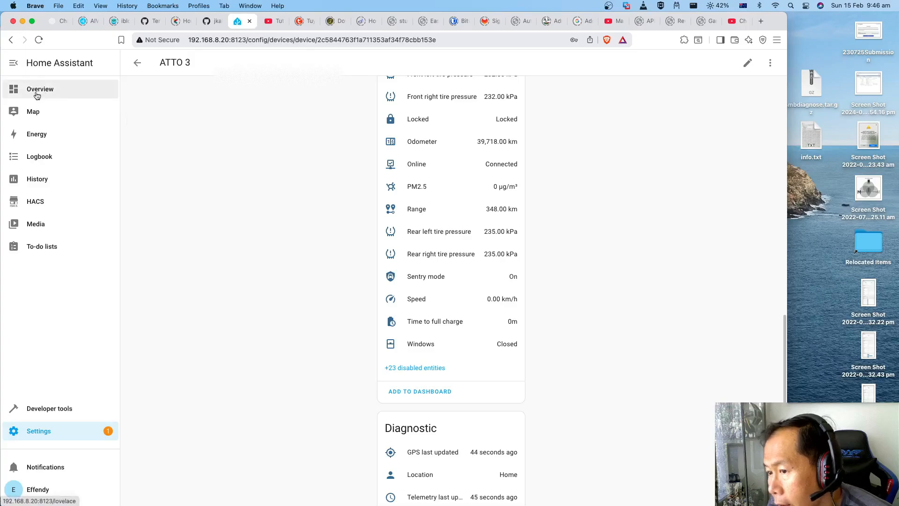
Step: Open the Overview dashboard and examine the ATTO 3 controls and sensor readings in the Driveway card
left_click(40, 89)
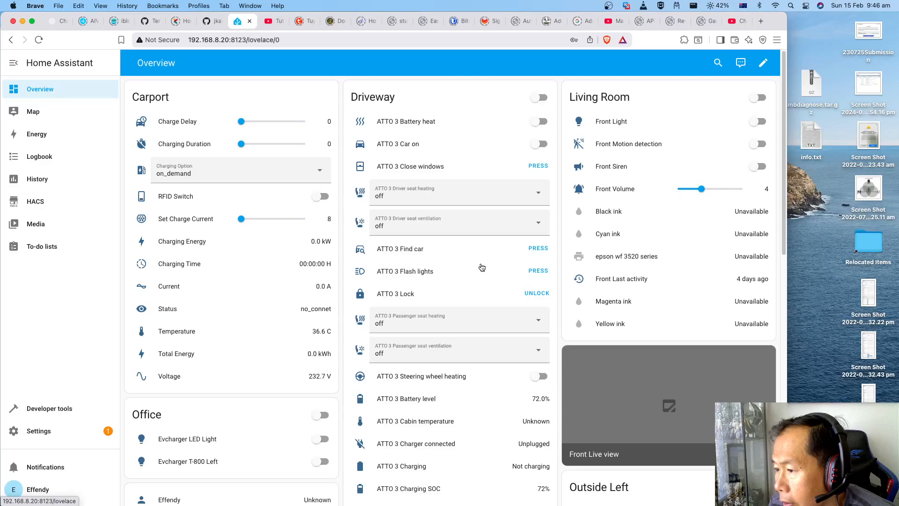
scroll(482, 267, "down", 5)
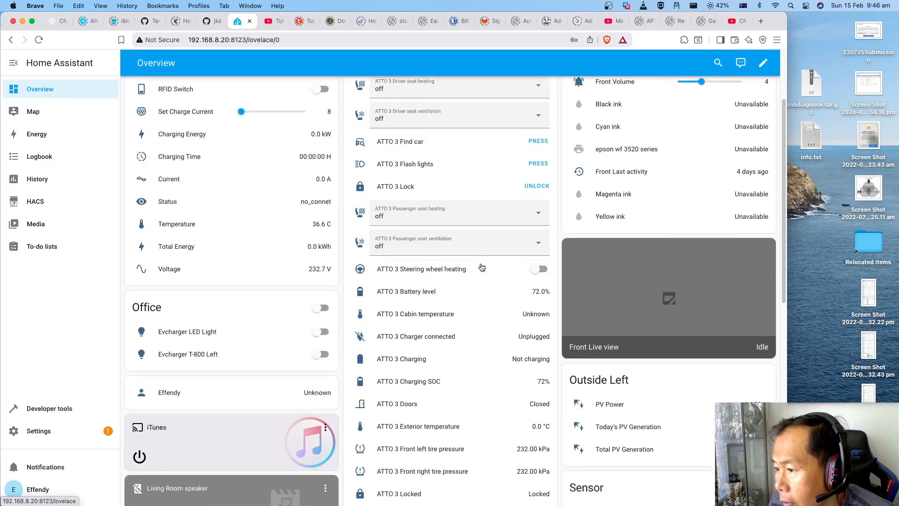
scroll(482, 267, "down", 2)
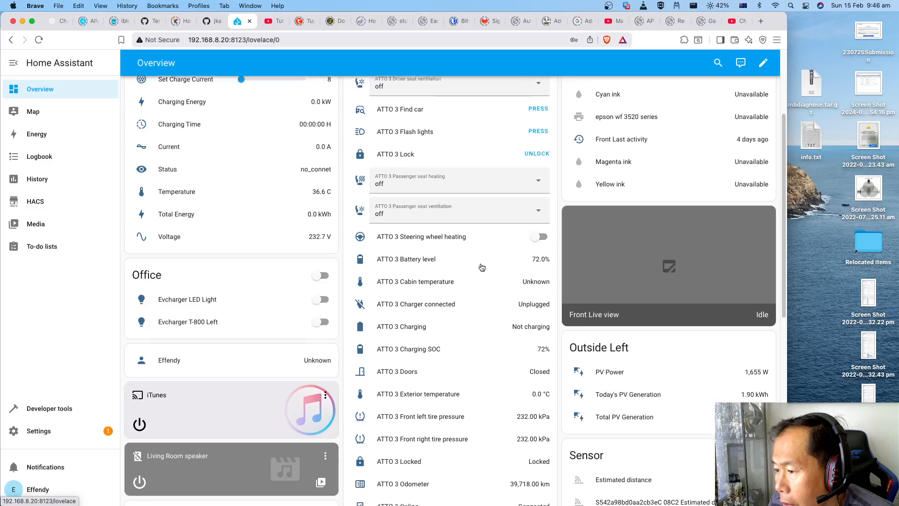
scroll(482, 267, "down", 5)
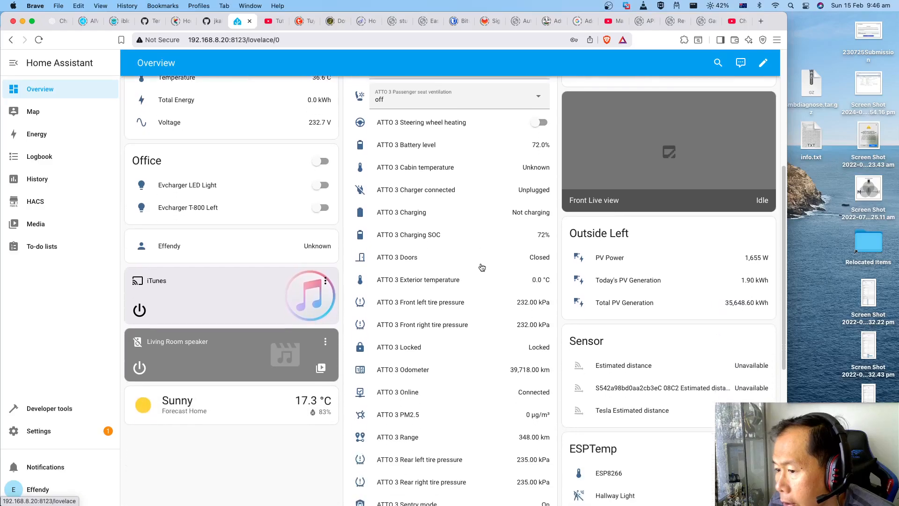
scroll(482, 267, "up", 12)
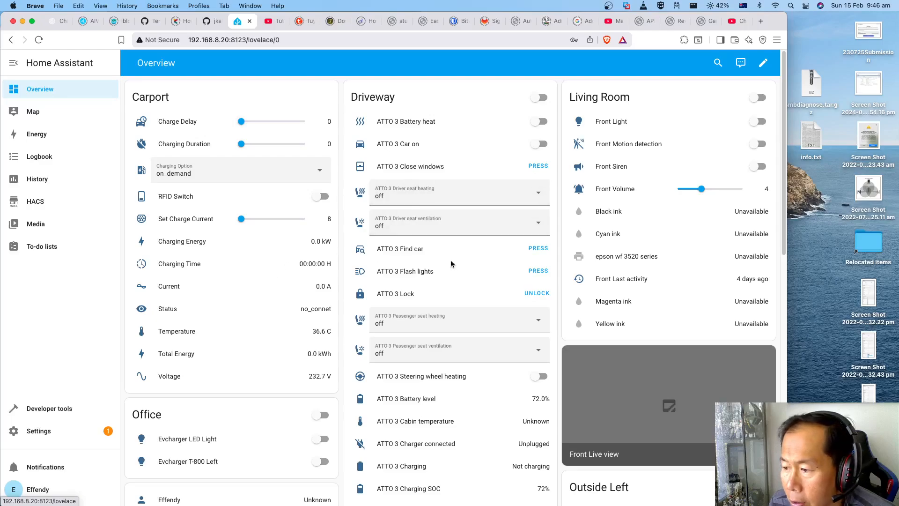
scroll(456, 281, "down", 6)
scroll(462, 300, "down", 2)
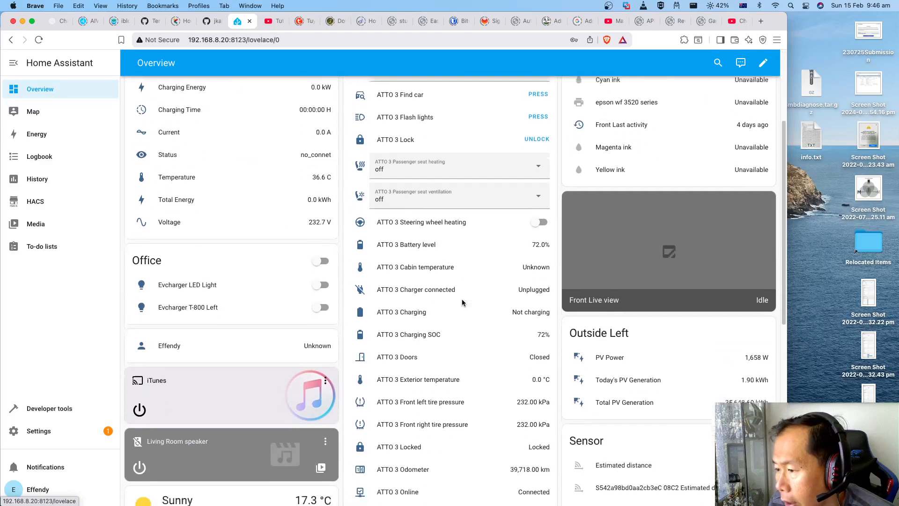
scroll(464, 305, "down", 4)
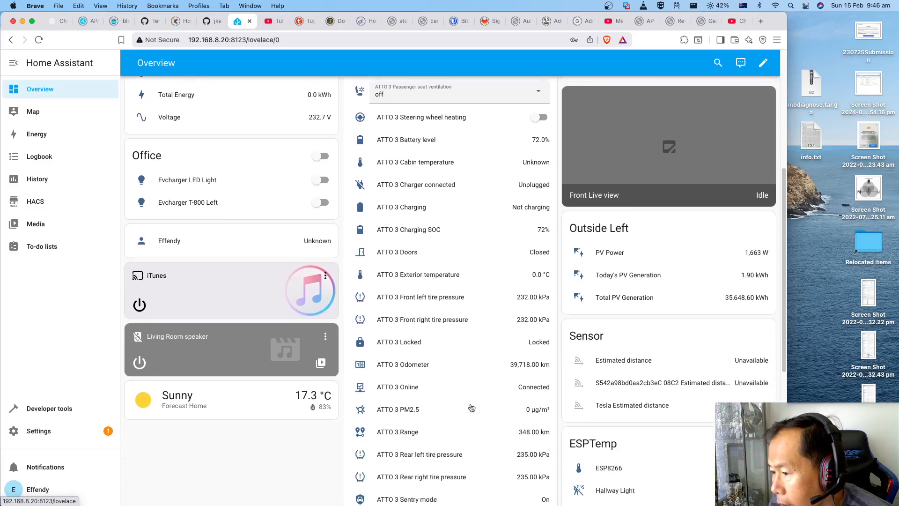
scroll(513, 391, "down", 4)
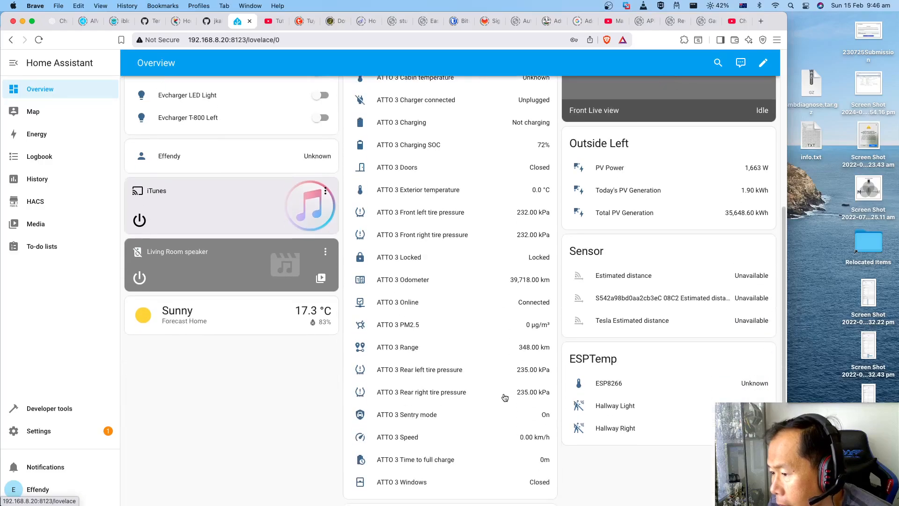
scroll(508, 394, "down", 3)
scroll(467, 325, "up", 6)
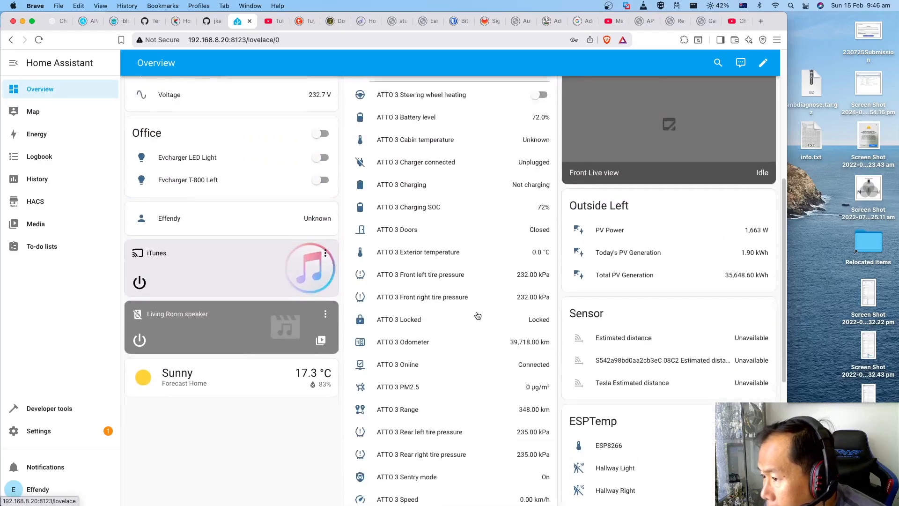
scroll(455, 287, "up", 5)
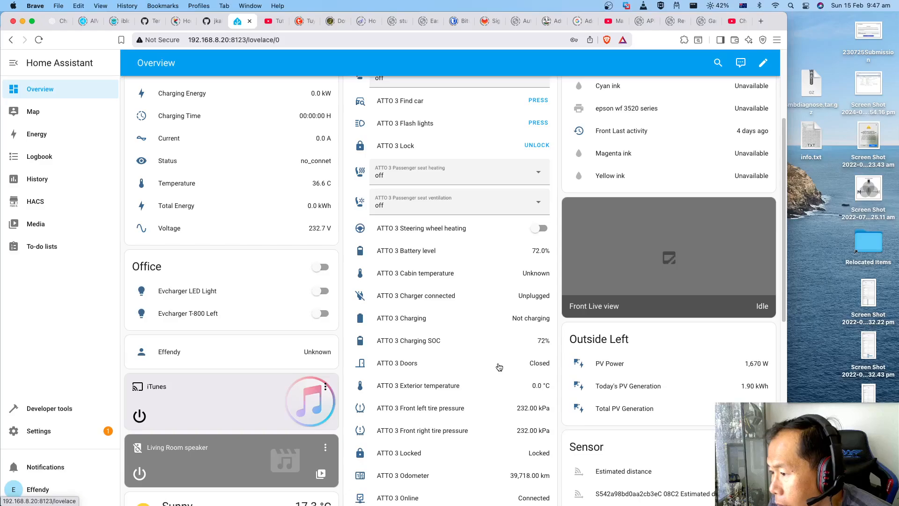
scroll(479, 386, "up", 1)
scroll(479, 386, "up", 5)
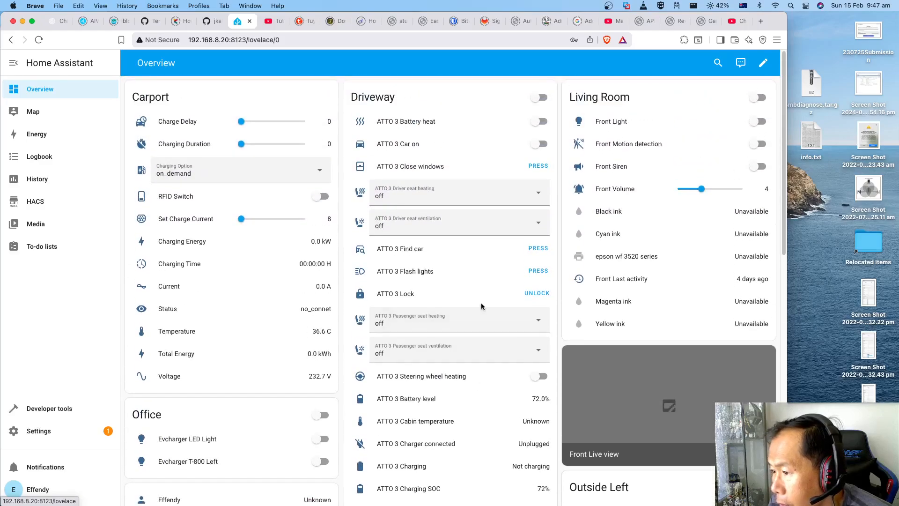